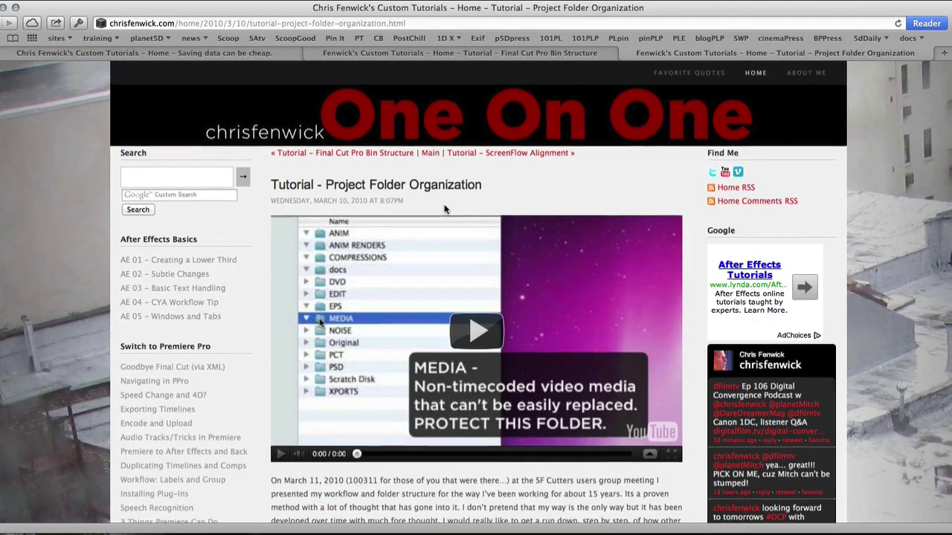
scroll(444, 209, down, 2)
scroll(443, 209, down, 2)
scroll(444, 209, down, 2)
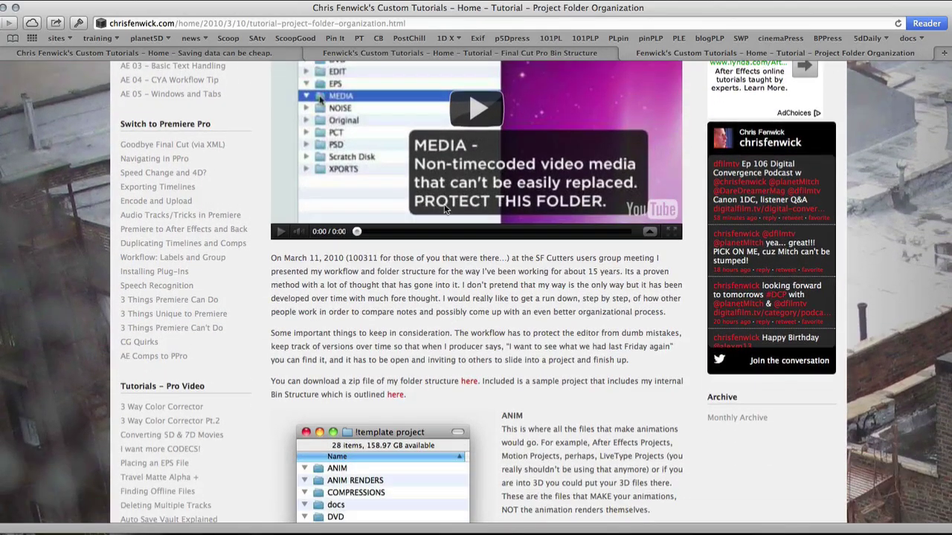
scroll(397, 235, down, 10)
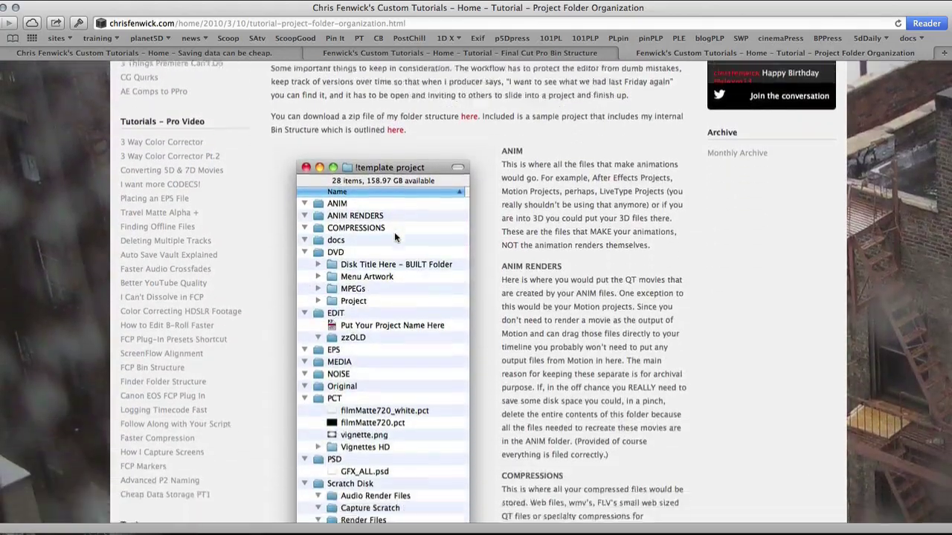
scroll(395, 236, up, 2)
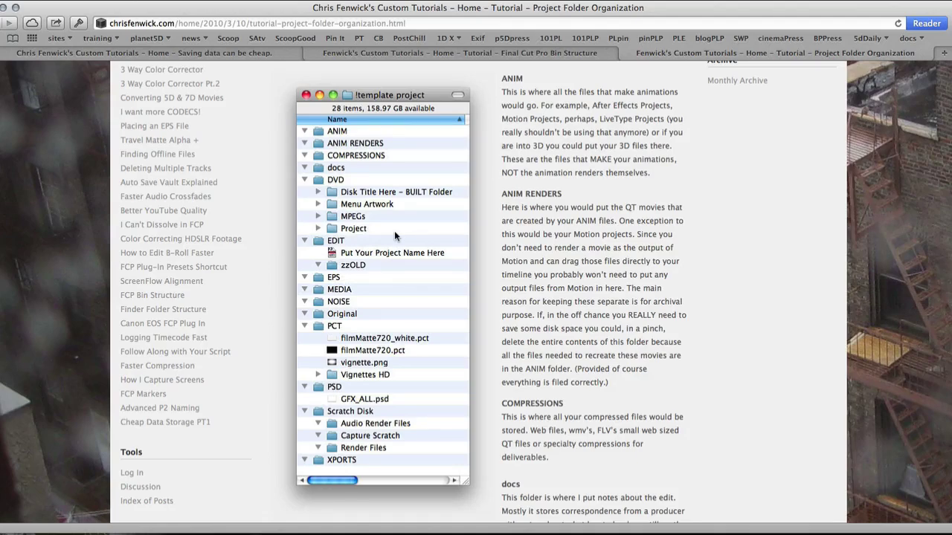
scroll(394, 235, up, 15)
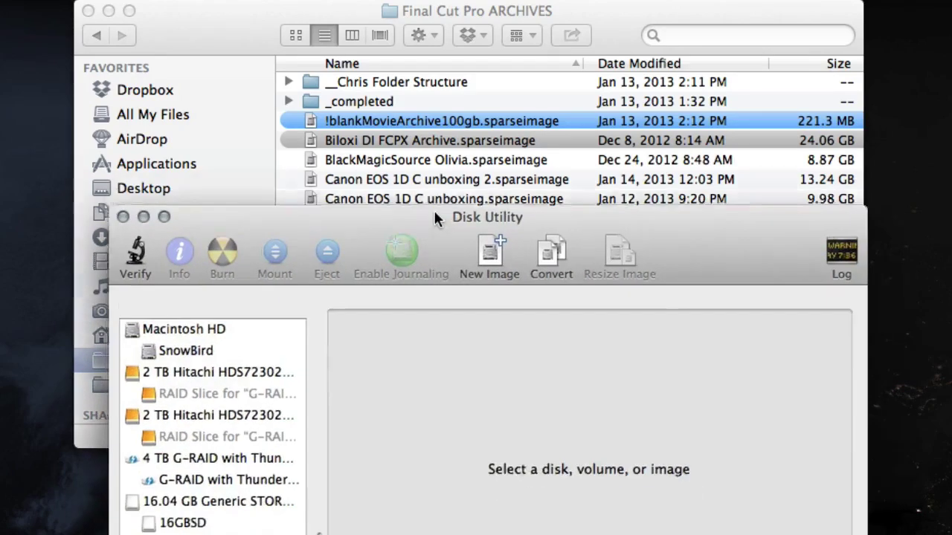
- Drag the Disk Utility window to the top of the screen, in front of the ARCHIVES folder
drag(433, 209, 414, 19)
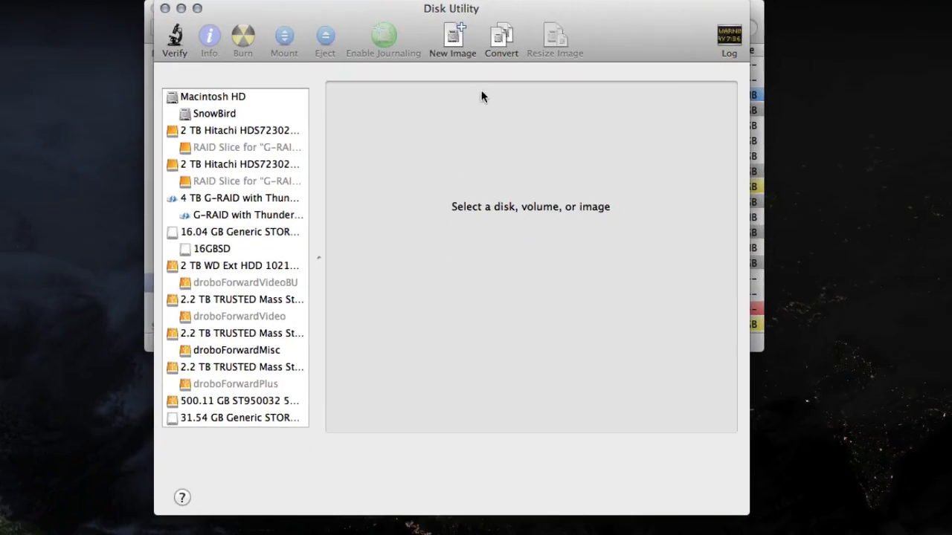
- Start a new blank image saved as 'ND Filters FCPX Archive', paste that name as the volume name, and open the size list
click(456, 33)
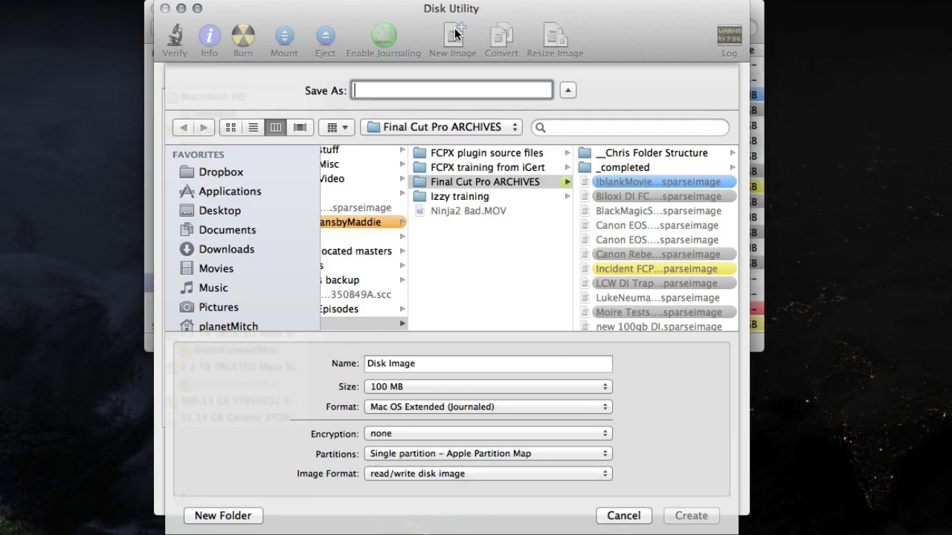
text(ND)
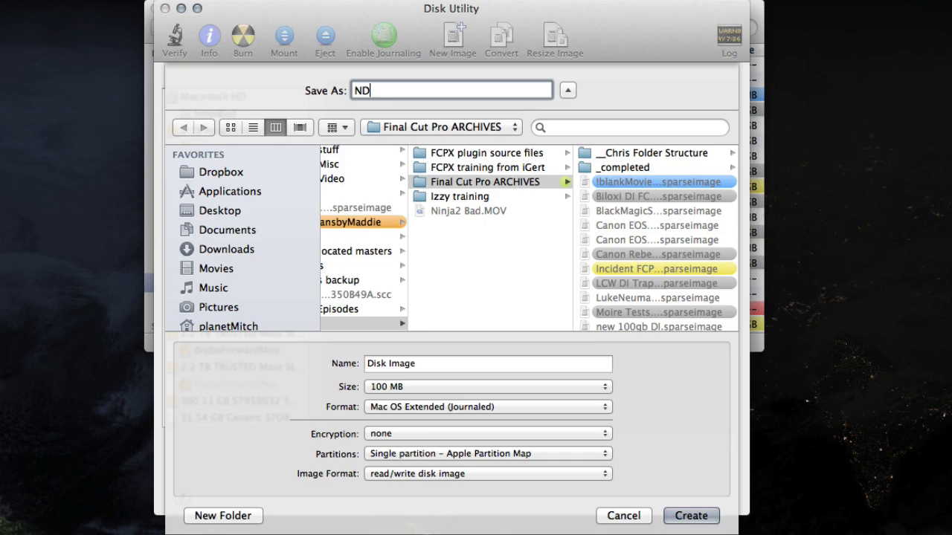
text( Fi)
text(lters)
text( FC)
text(PX A)
text(ri)
text(chive)
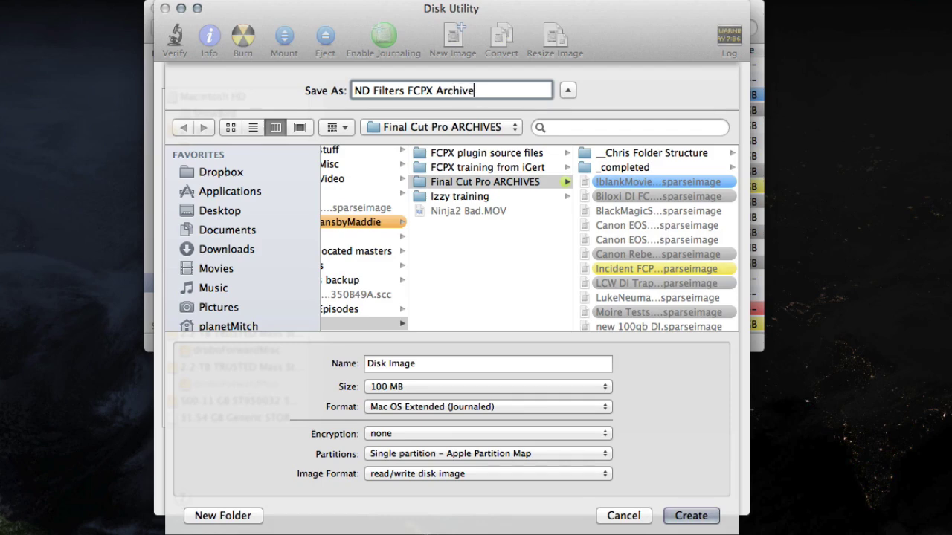
key(super+a)
key(super+c)
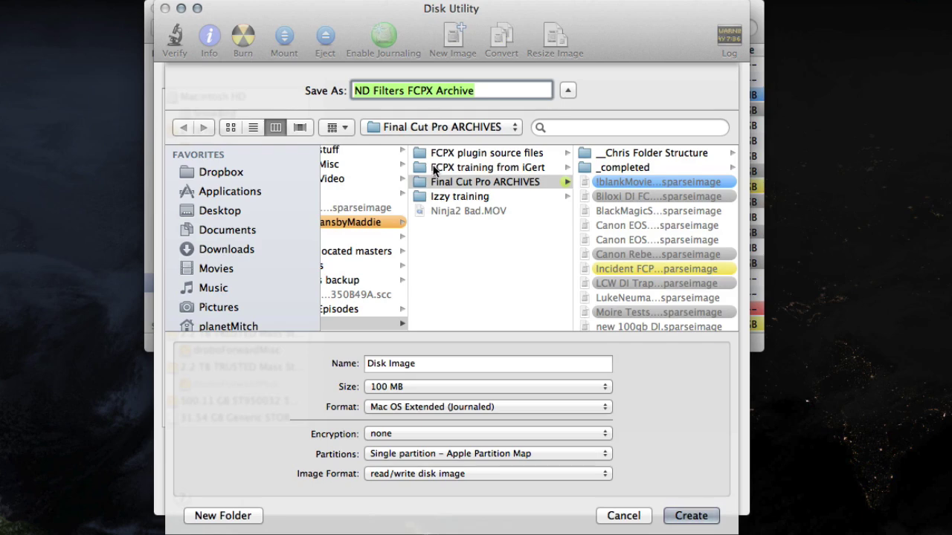
click(421, 363)
triple_click(421, 364)
key(super+v)
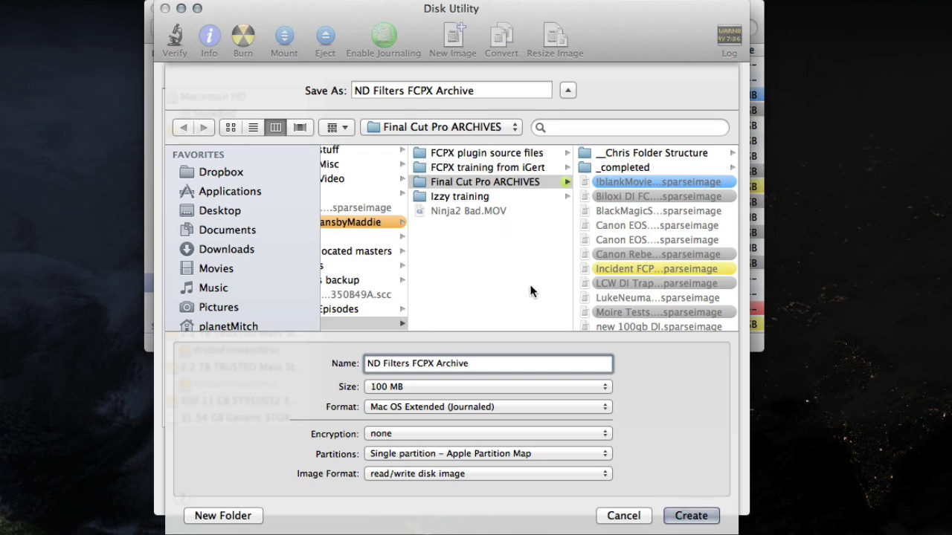
click(425, 385)
- Set a custom image size of 20 GB: enter 20000 and switch the unit to GB
click(424, 519)
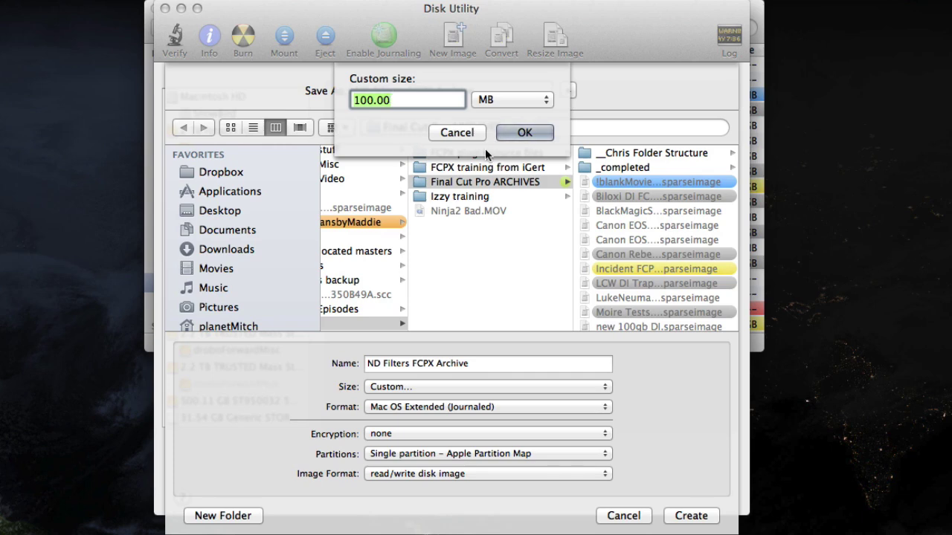
text(20000)
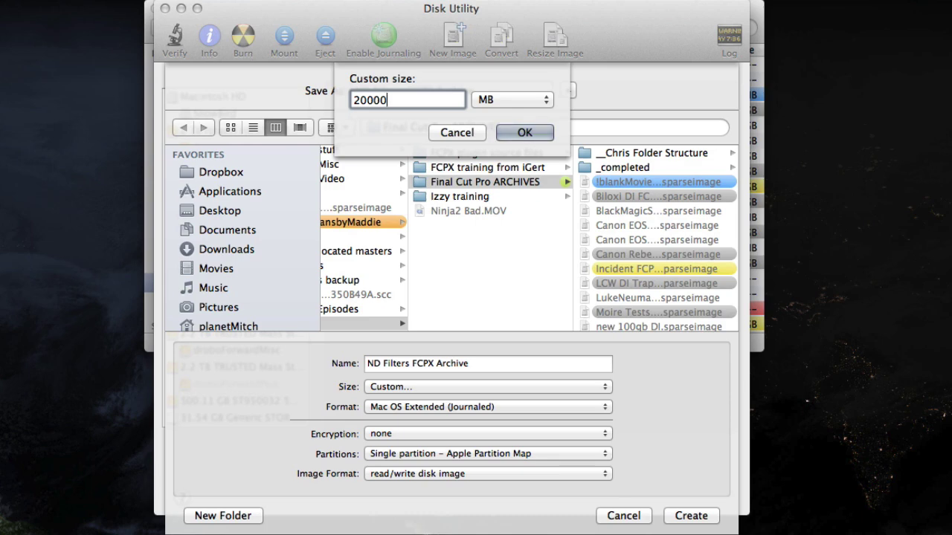
key(Tab)
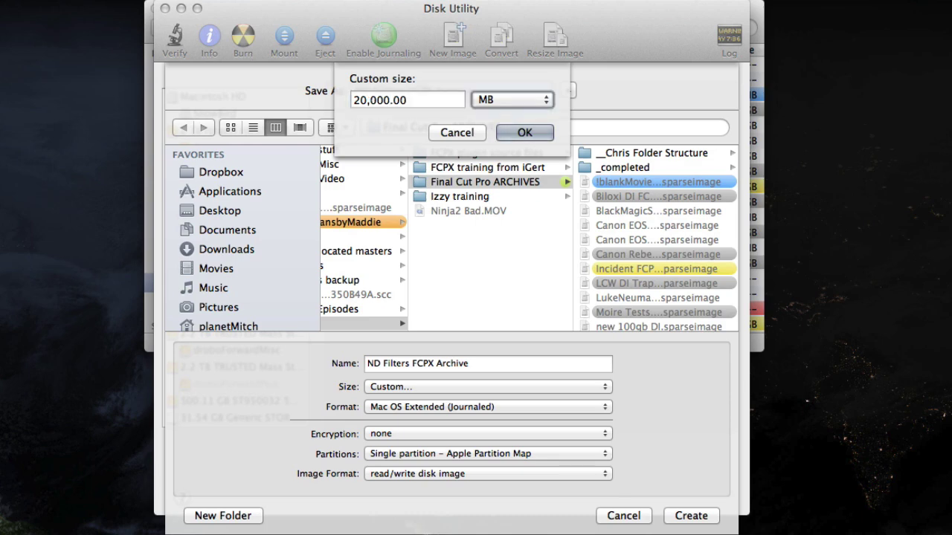
key(g)
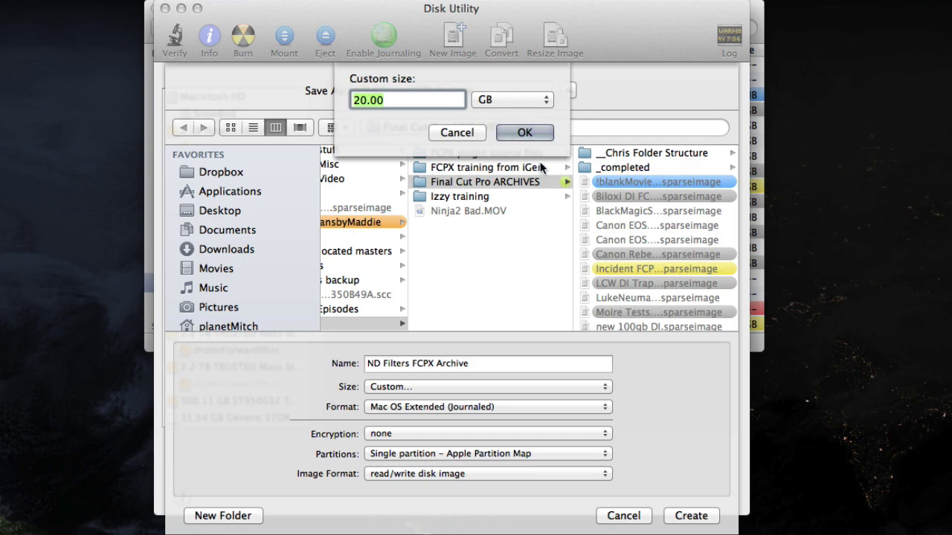
click(521, 133)
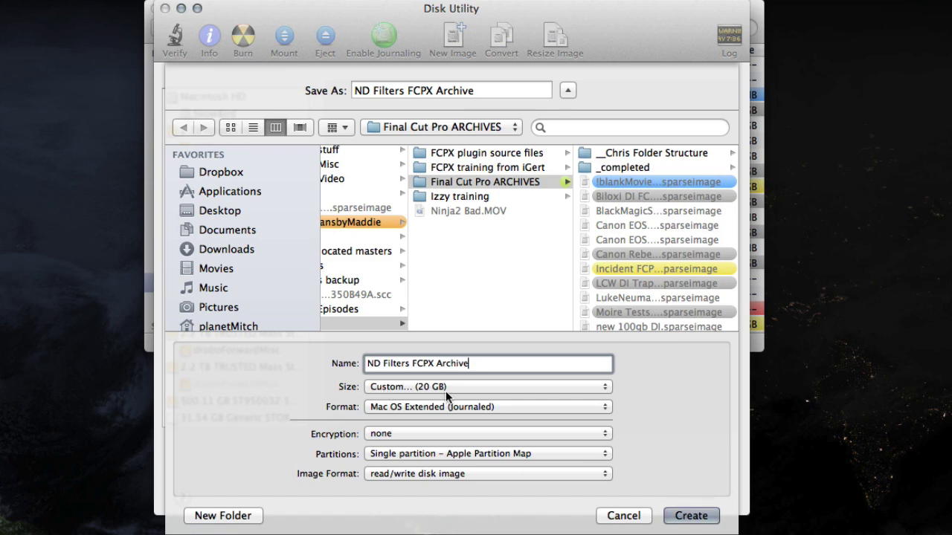
- Choose sparse disk image as the image format and create the 20 GB image
click(434, 473)
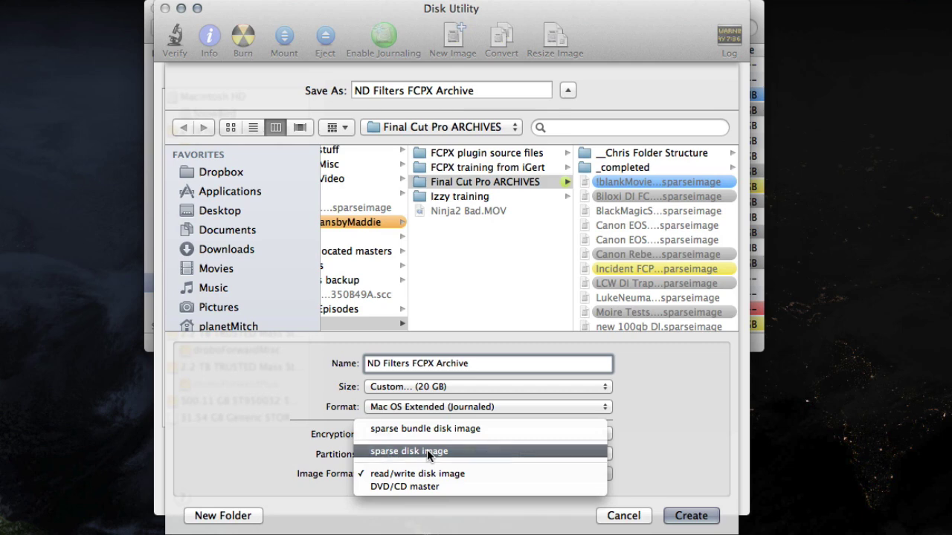
click(427, 450)
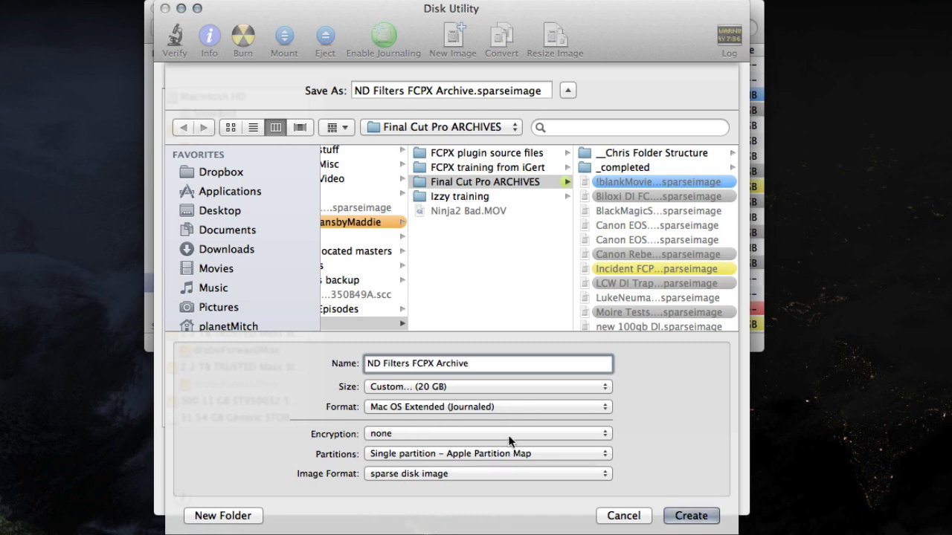
click(690, 516)
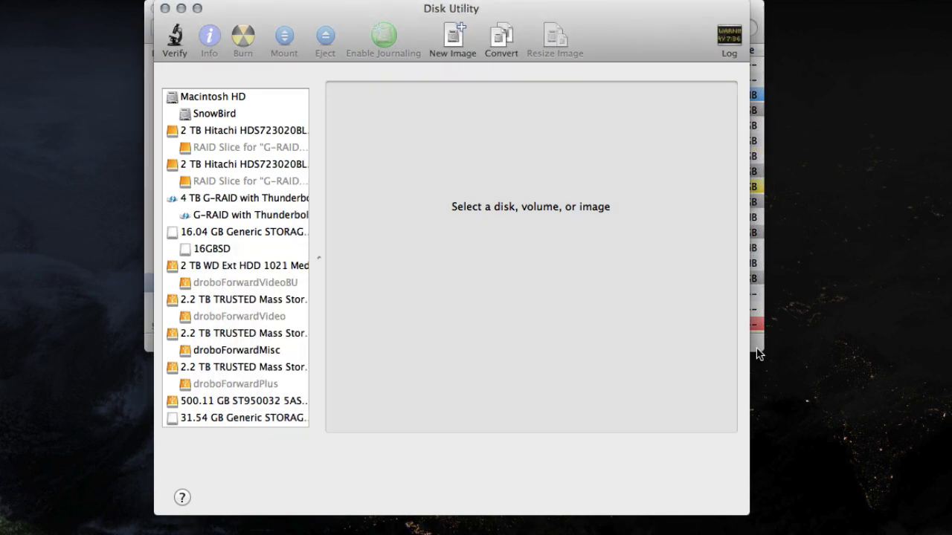
- Make the ARCHIVES Finder window taller and open the mounted, empty ND Filters FCPX Archive volume
click(757, 354)
drag(759, 355, 763, 515)
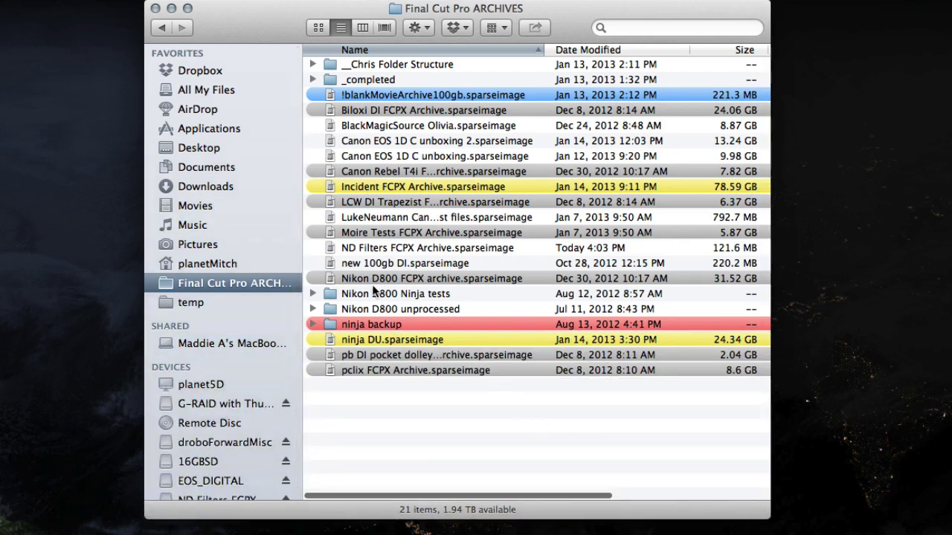
click(368, 248)
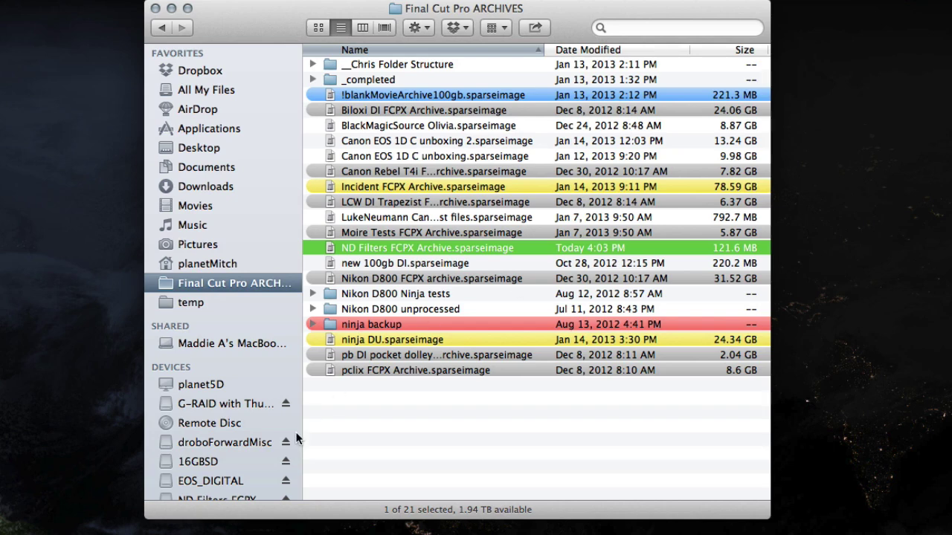
scroll(276, 453, down, 2)
click(190, 492)
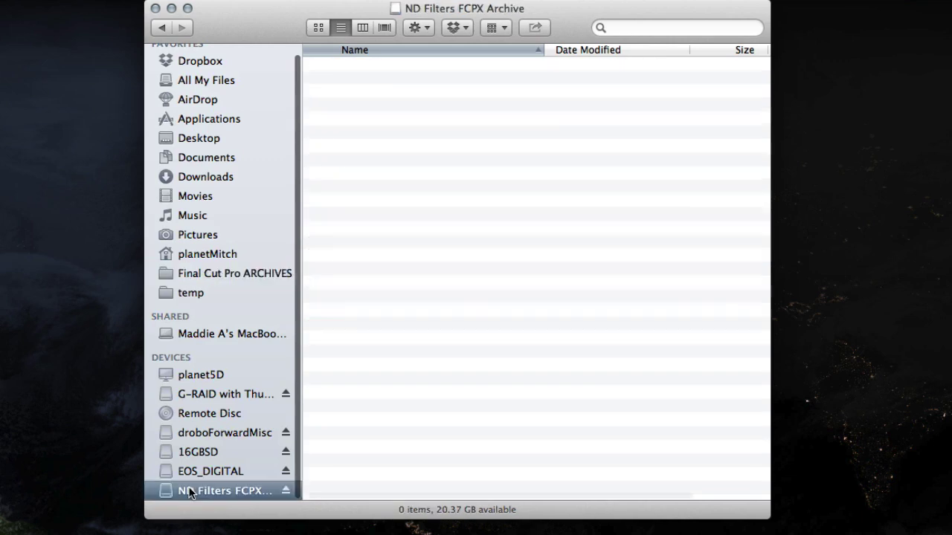
scroll(243, 475, down, 1)
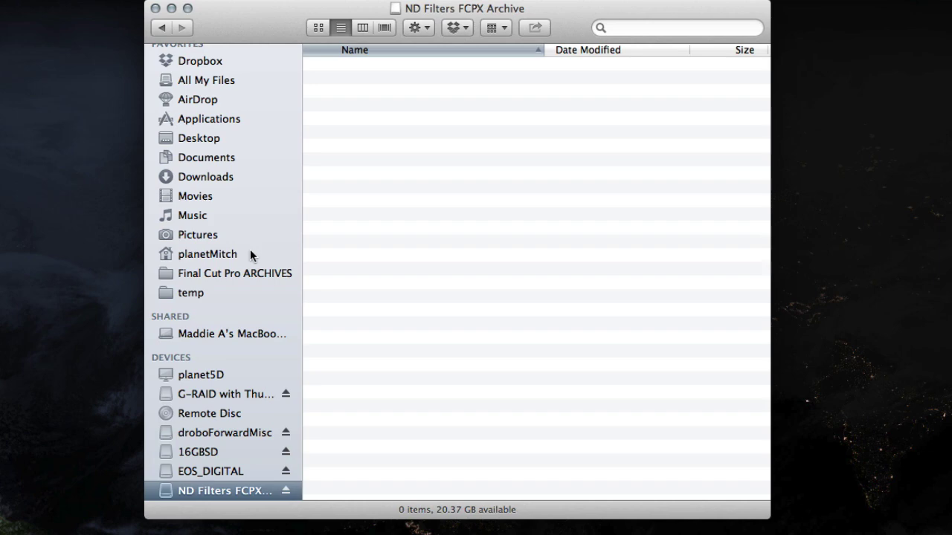
scroll(252, 255, up, 2)
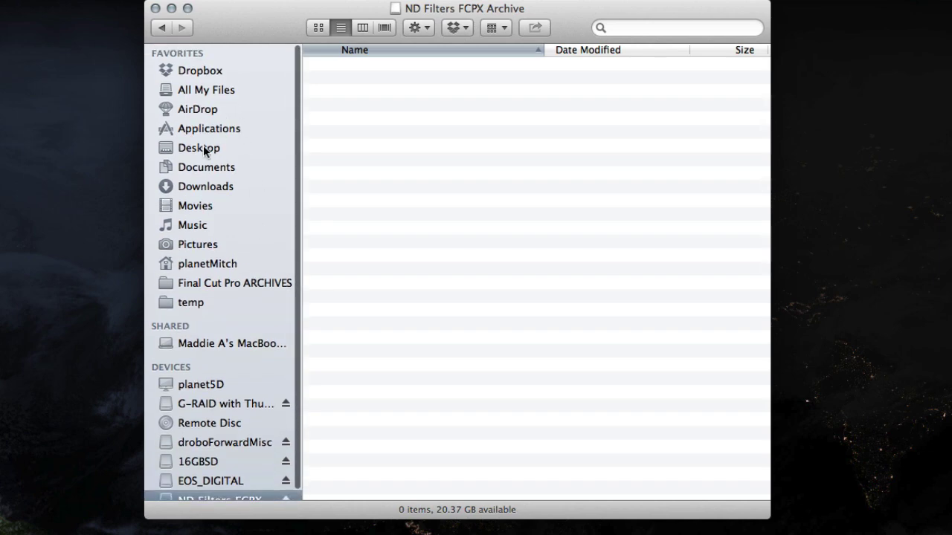
- Open the template folder structure and drag all 13 folders onto the ND Filters FCPX Archive volume
click(162, 28)
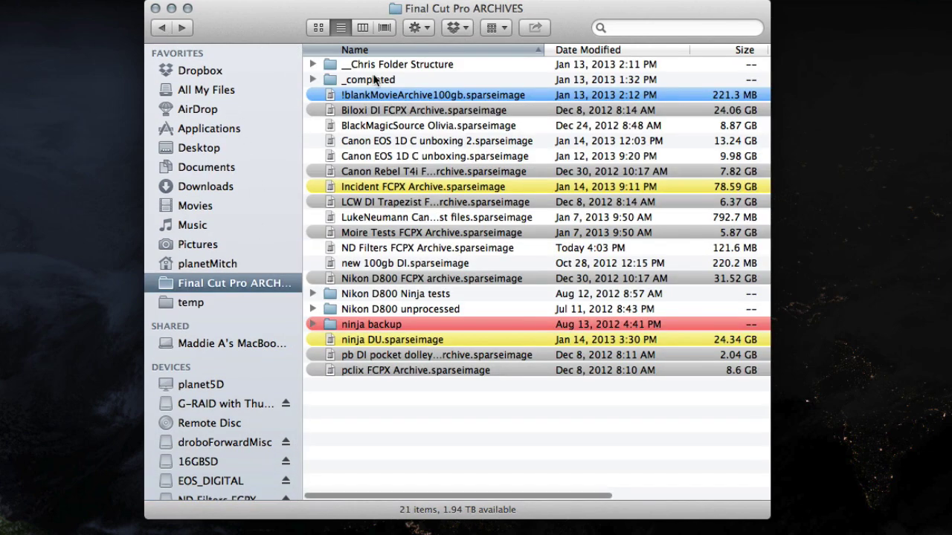
double_click(392, 65)
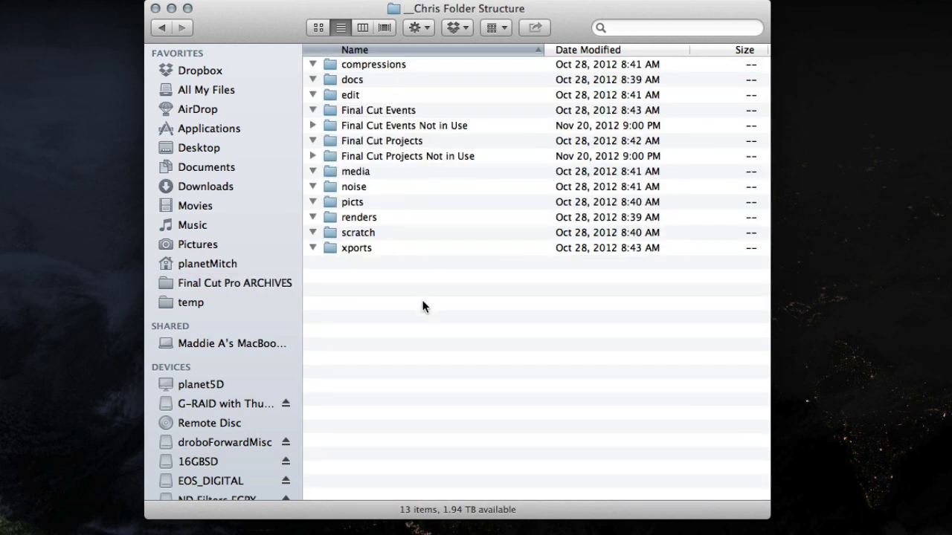
drag(423, 307, 368, 65)
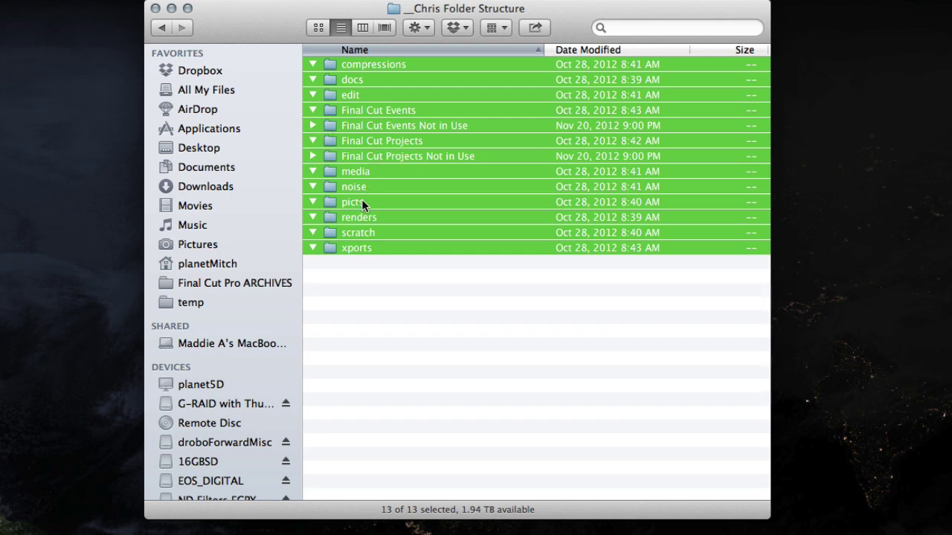
drag(353, 249, 398, 388)
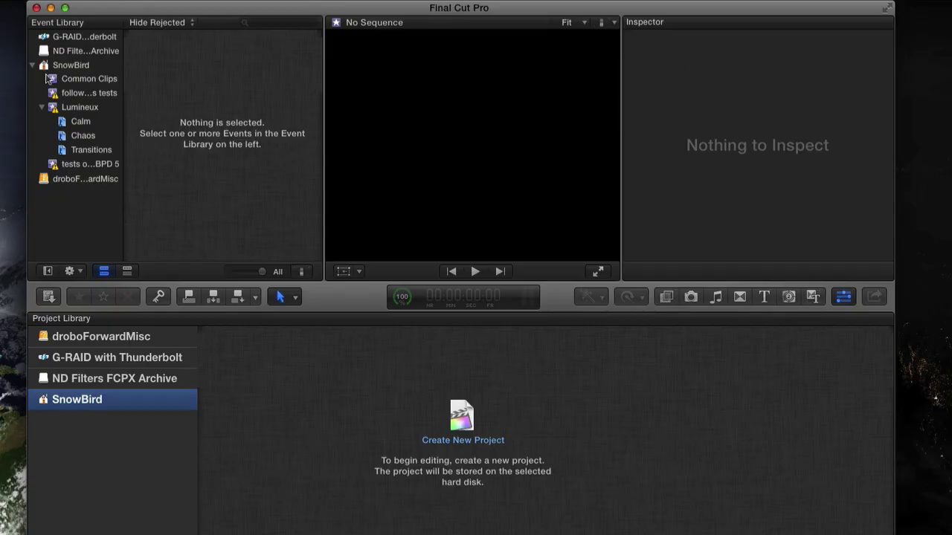
- Collapse the SnowBird library, widen the library list, and select the ND Filters FCPX Archive disk
click(34, 65)
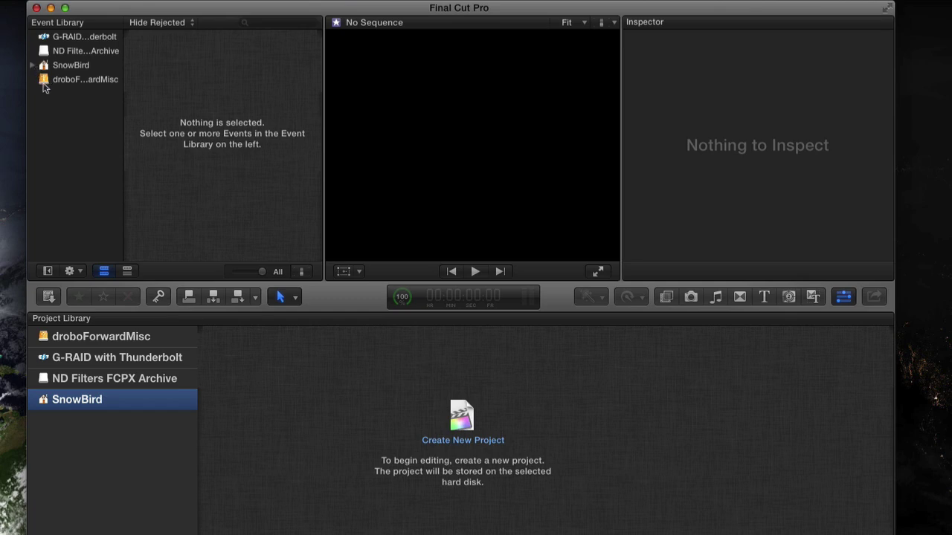
click(64, 53)
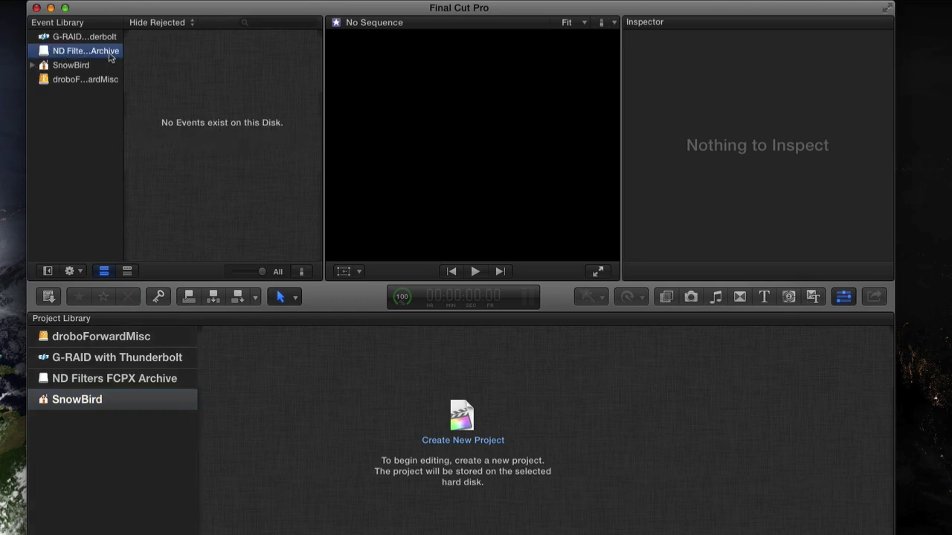
drag(124, 50, 160, 52)
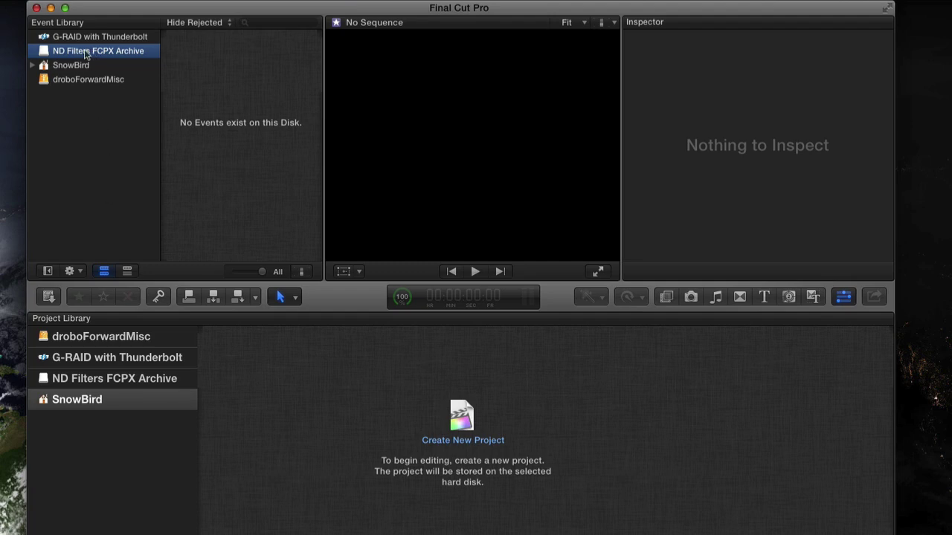
click(84, 383)
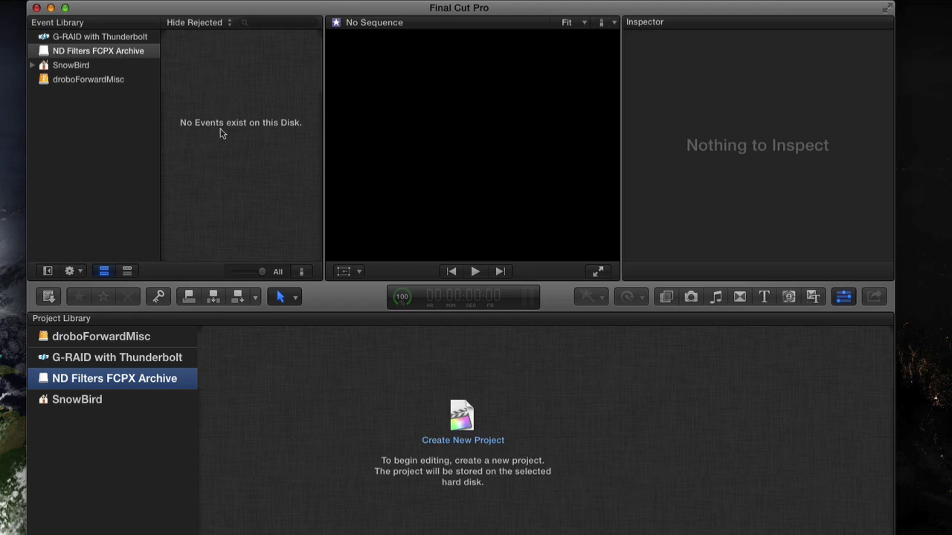
drag(323, 118, 379, 121)
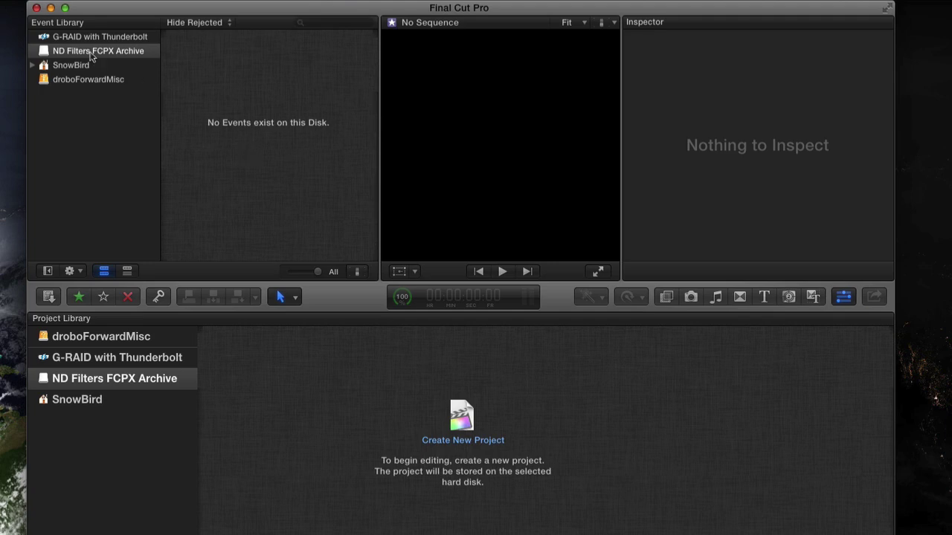
- Create a new event named 'ND Filters FCPX Archive' on the archive disk with Option-N
key(alt+n)
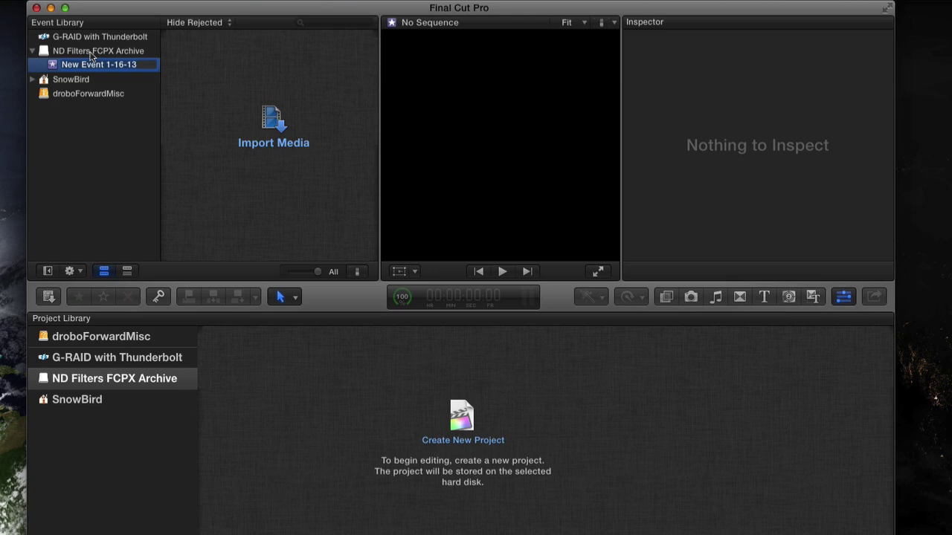
text(Archive)
key(Up)
text(ND Filters FCPX)
key(Return)
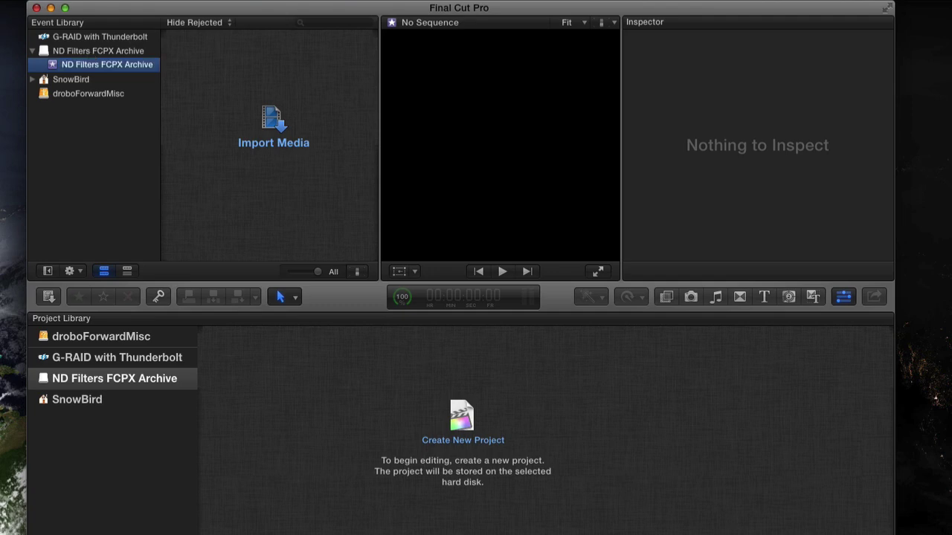
- Import MVI_5079, MVI_5080 and MVI_5078 from 16GBSD into the existing archive event, fixing audio problems
click(276, 128)
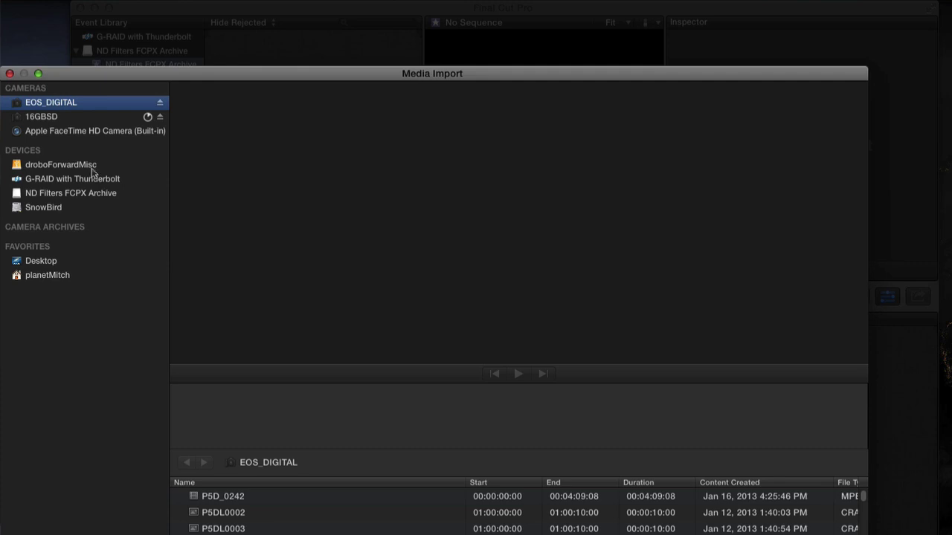
click(41, 121)
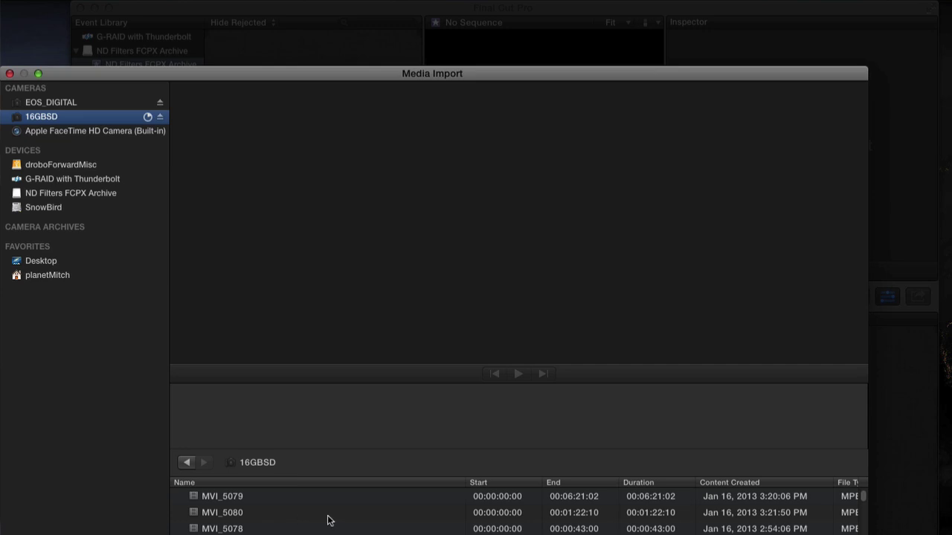
click(229, 498)
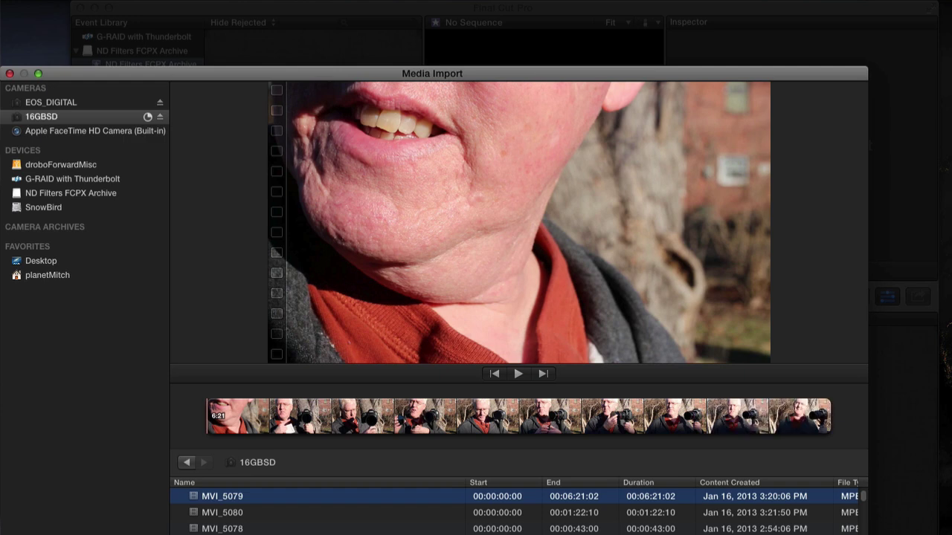
scroll(518, 513, down, 10)
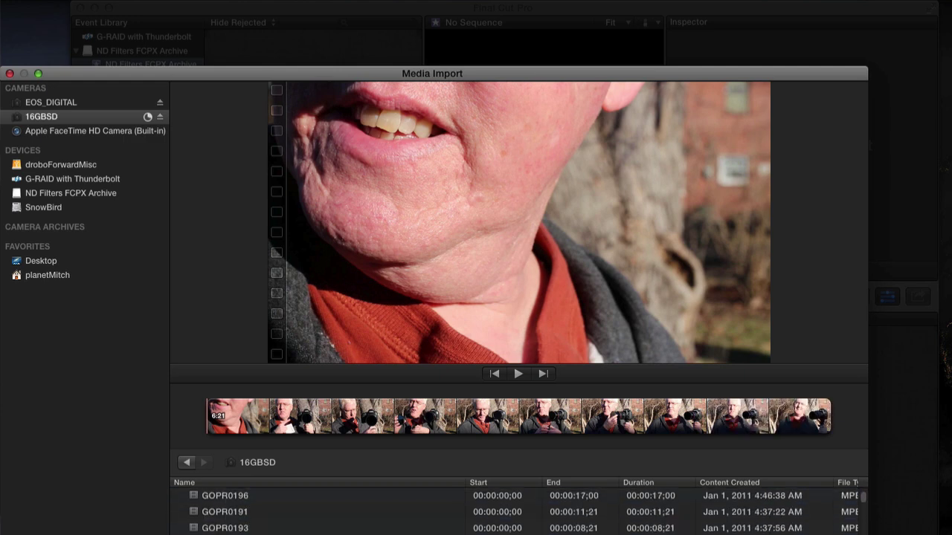
scroll(519, 513, up, 10)
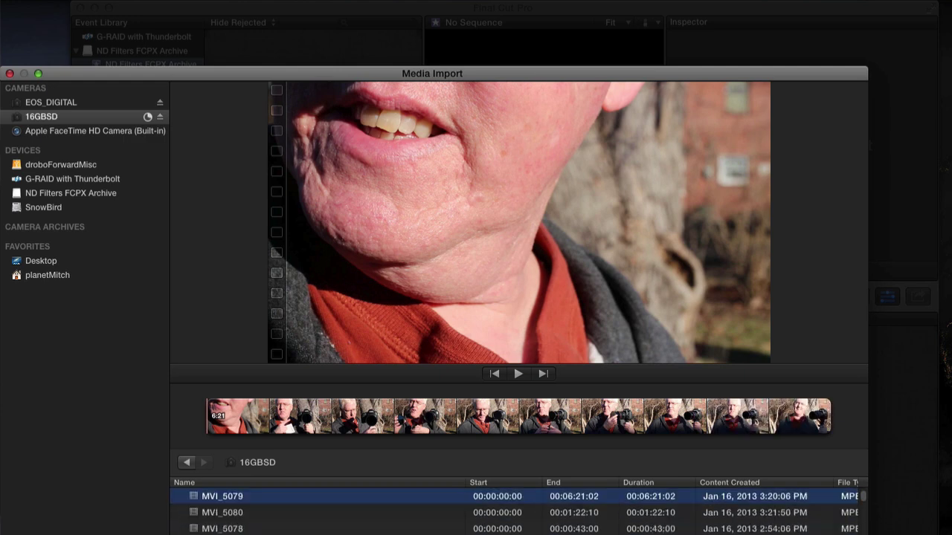
shift+click(233, 528)
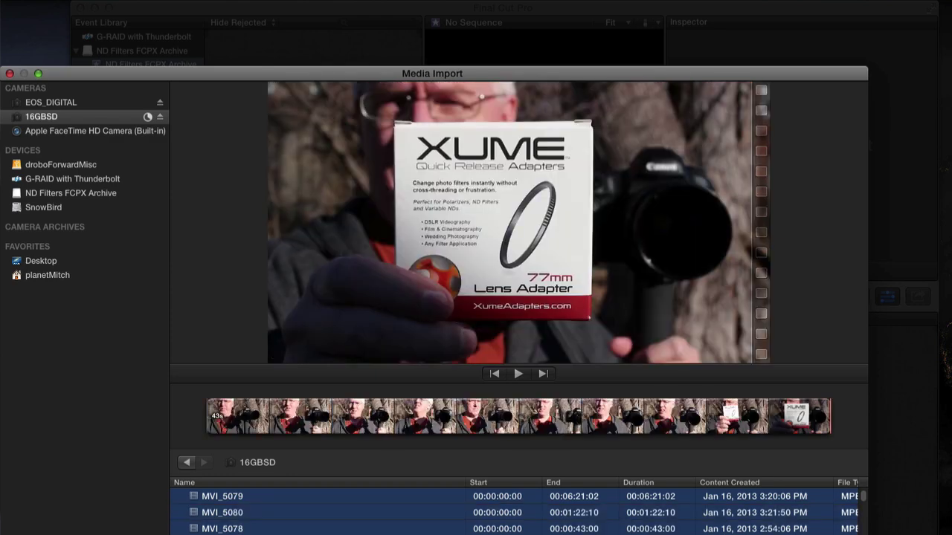
click(810, 534)
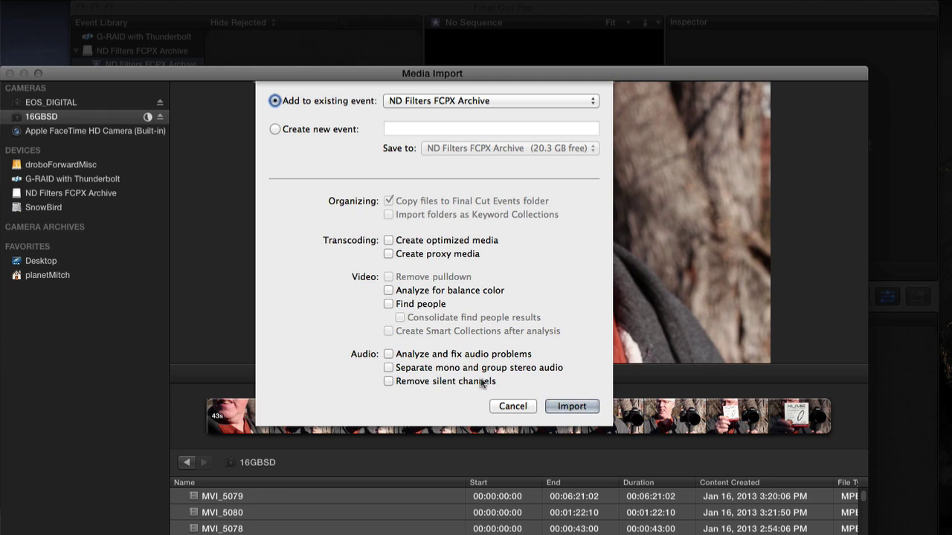
click(402, 356)
click(570, 406)
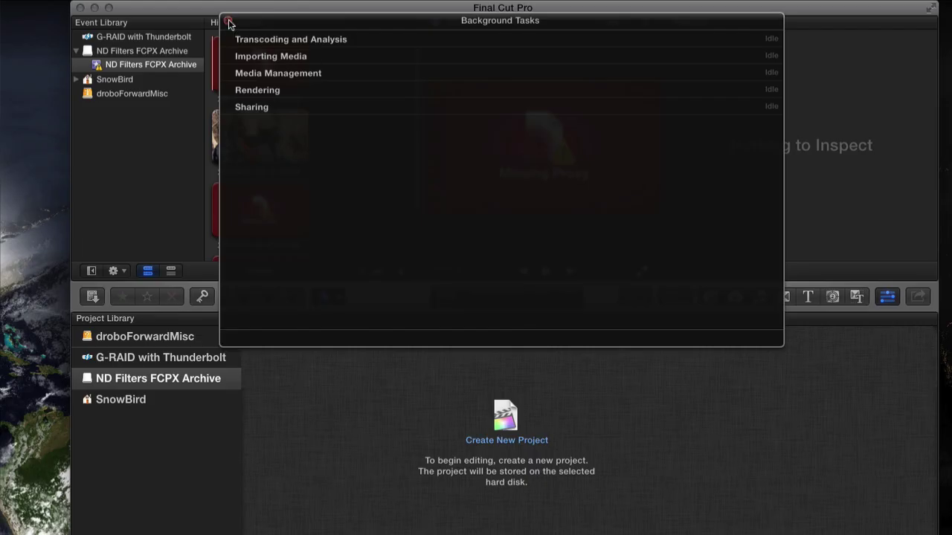
- Close the Background Tasks window and scroll through the four imported clips in the event browser
click(229, 22)
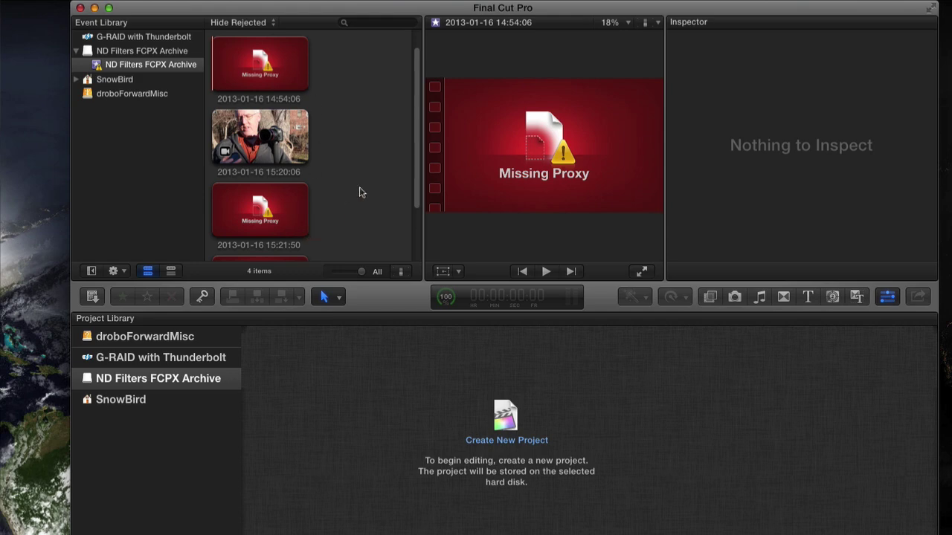
scroll(359, 188, down, 3)
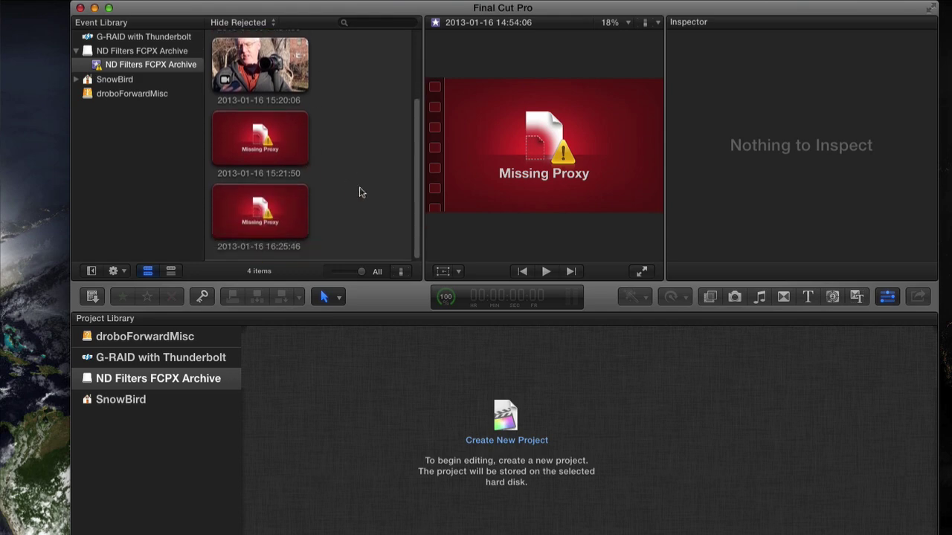
scroll(360, 188, up, 5)
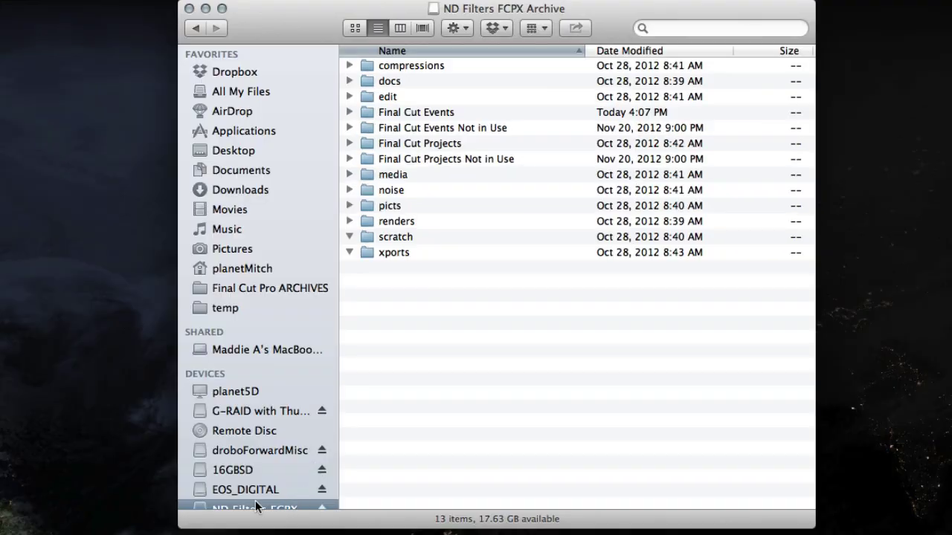
- View the EOS_DIGITAL card, eject the ND Filters FCPX Archive image, and return to the previous folder
click(259, 490)
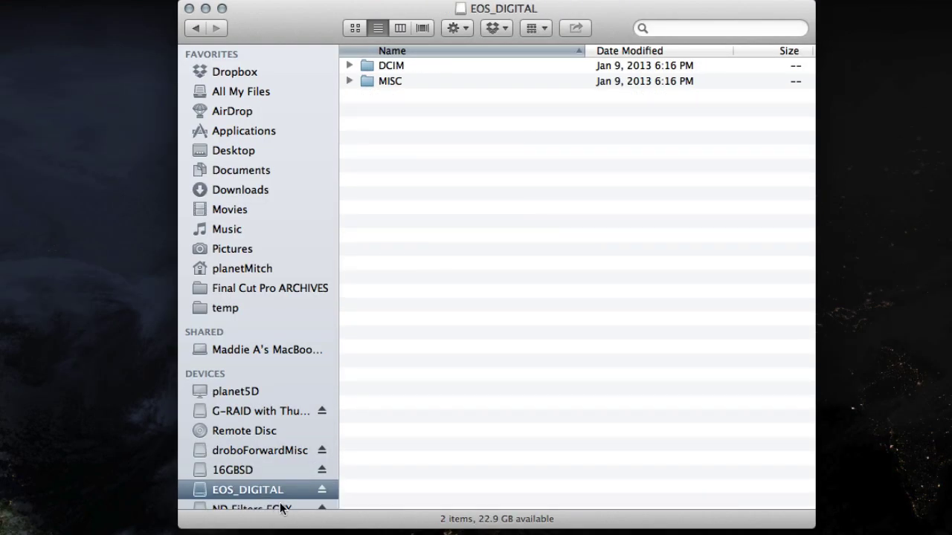
scroll(261, 506, down, 1)
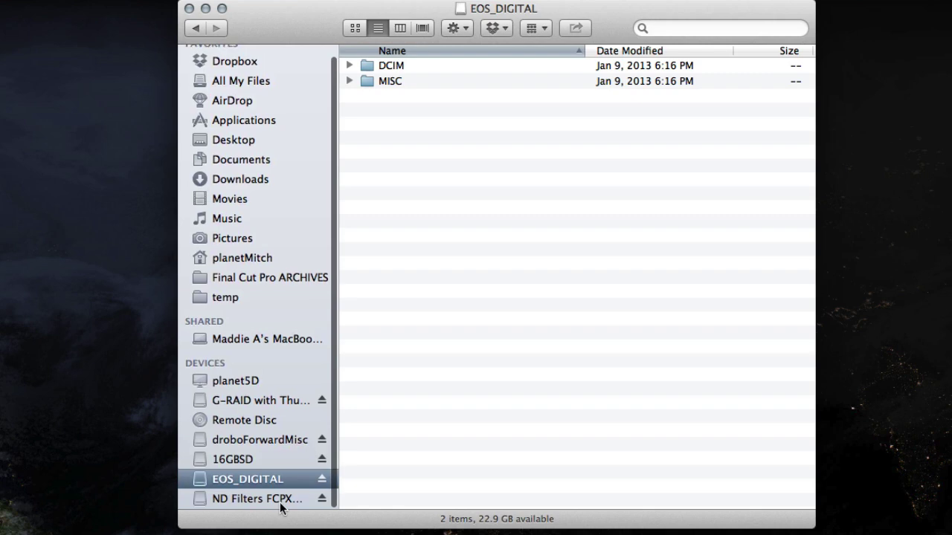
click(322, 501)
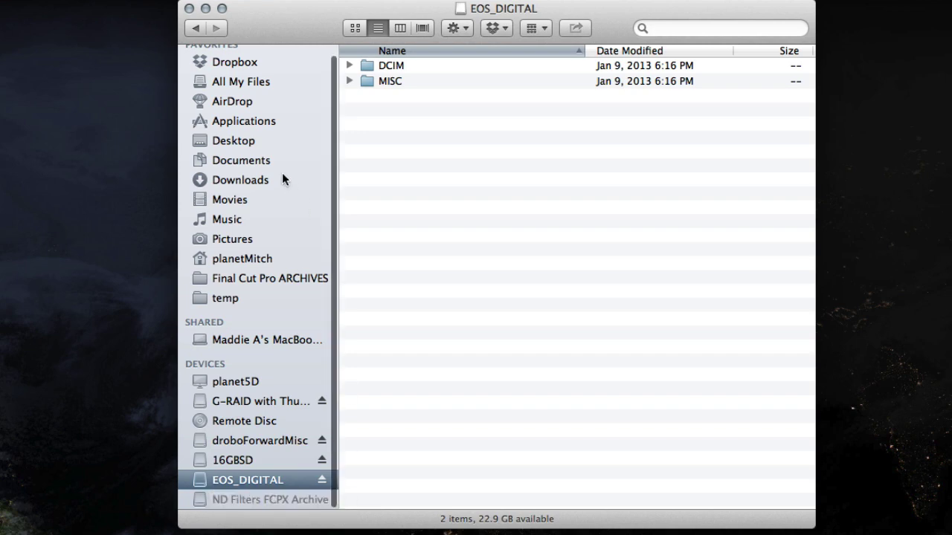
click(200, 30)
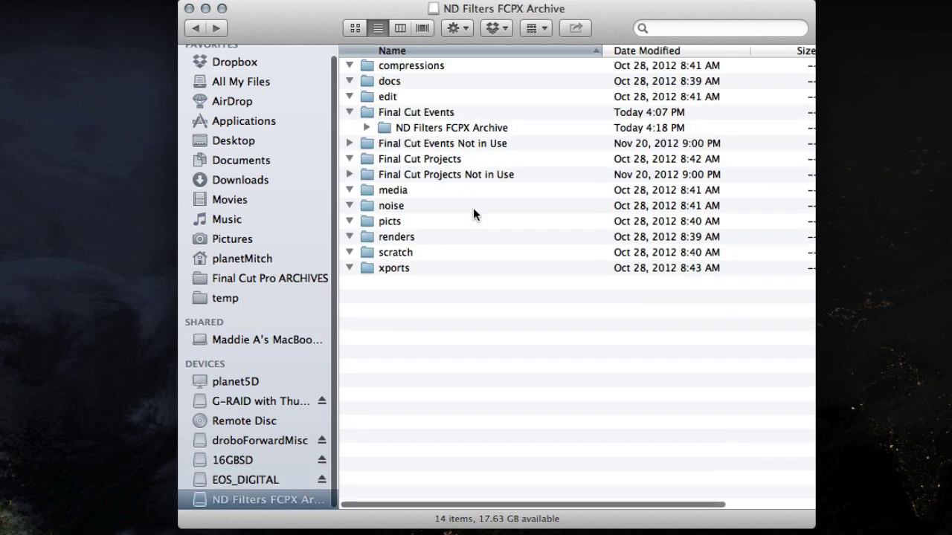
- Go back two folders to Final Cut Pro ARCHIVES and select ND Filters FCPX Archive.sparseimage
click(196, 28)
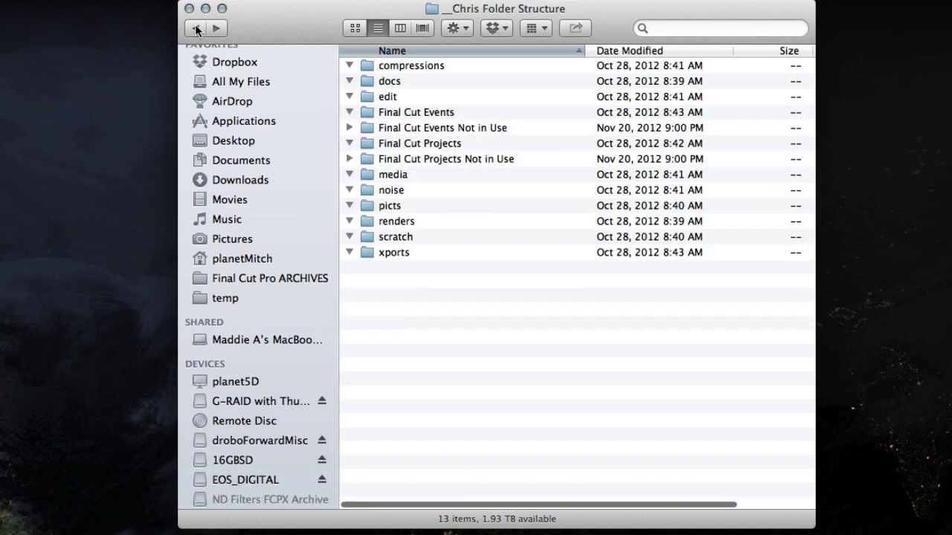
click(197, 29)
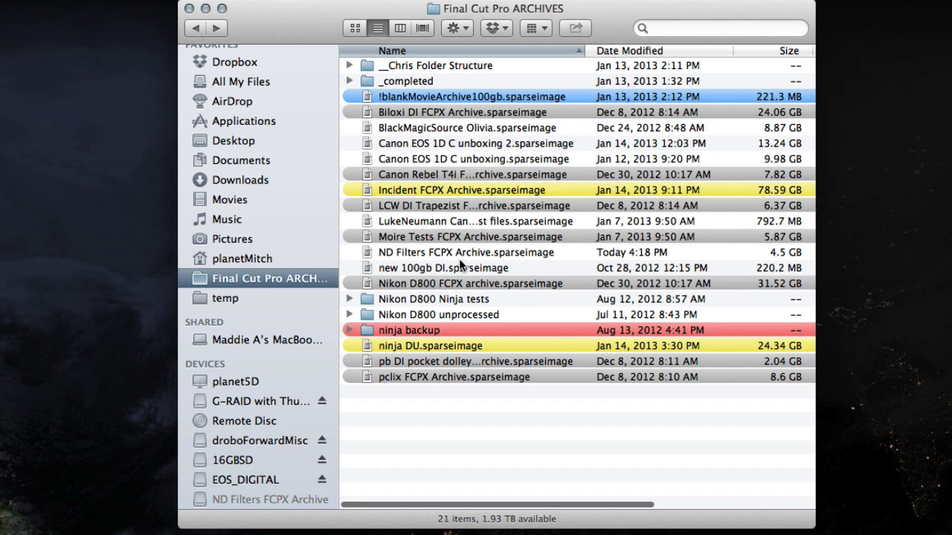
click(435, 252)
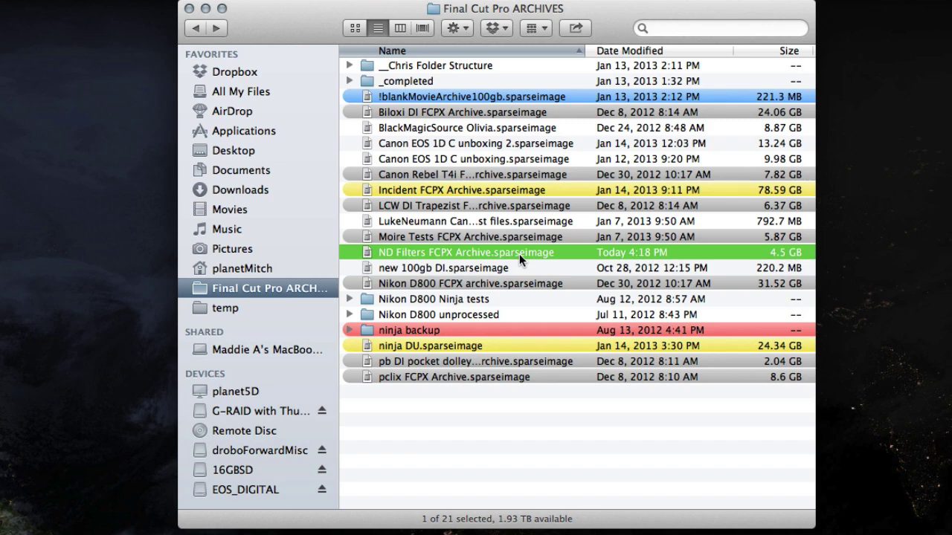
- Mount ND Filters FCPX Archive.sparseimage, open its volume, and expand then collapse the imported event folder
drag(519, 253, 274, 508)
click(273, 508)
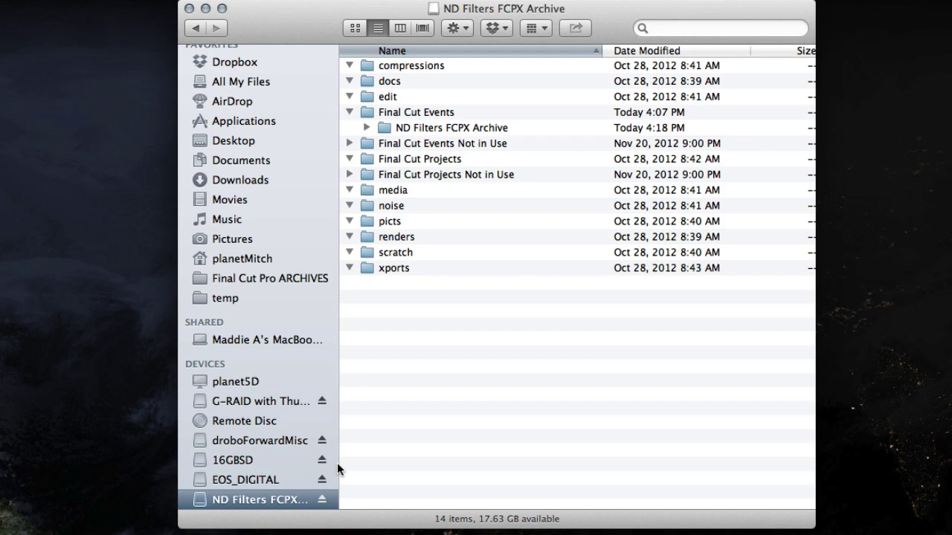
click(367, 127)
click(367, 128)
click(197, 28)
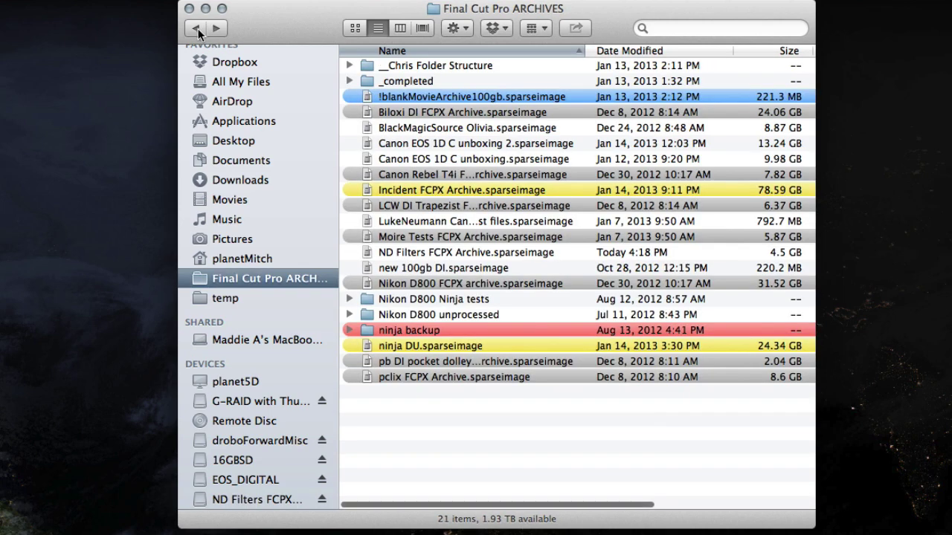
click(417, 254)
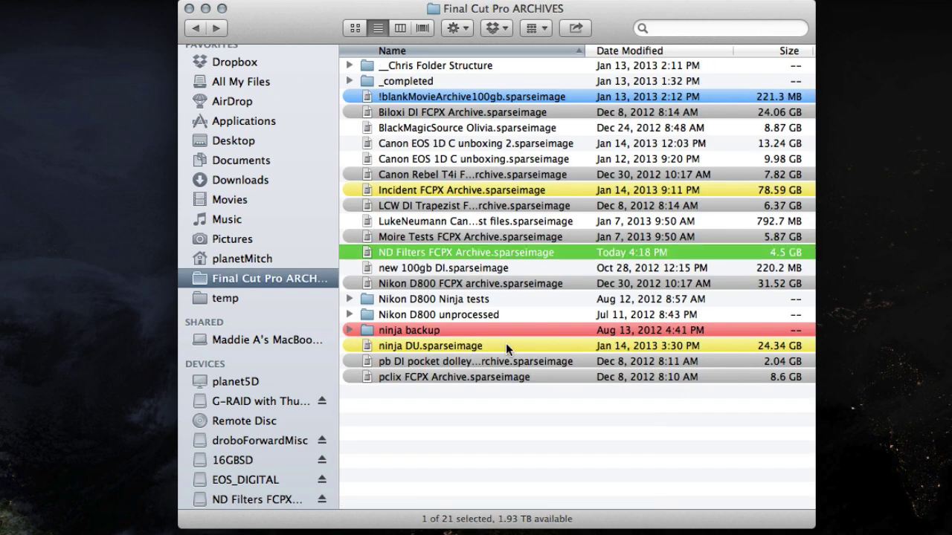